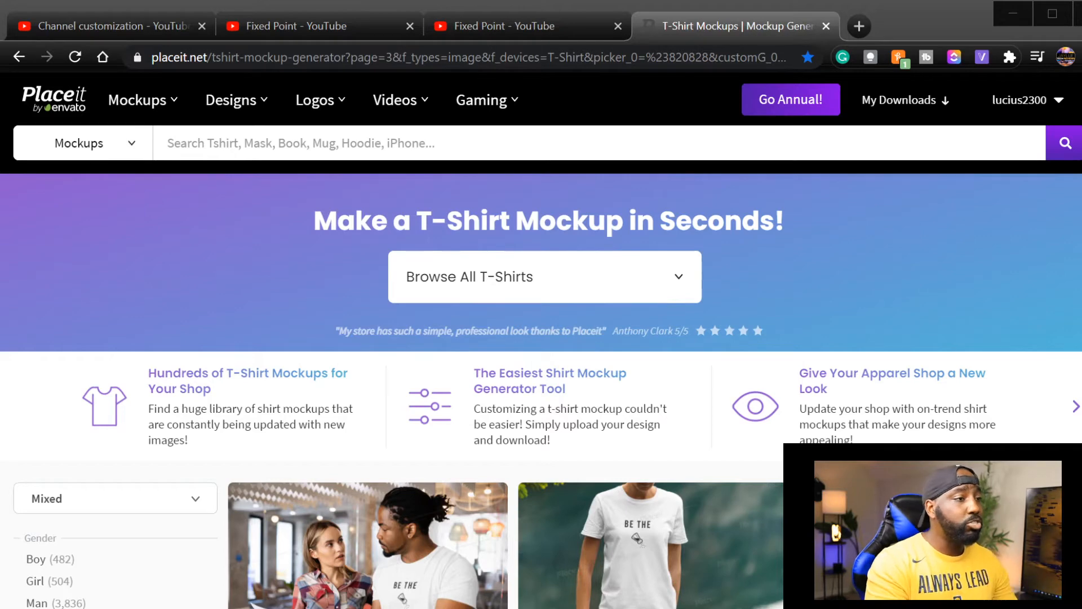
Browse the T-shirt mockups and open the crewneck T-shirt hanging by a cement wall mockup in a new tab.
{"action": "mouse_move", "coordinate": [142, 100]}
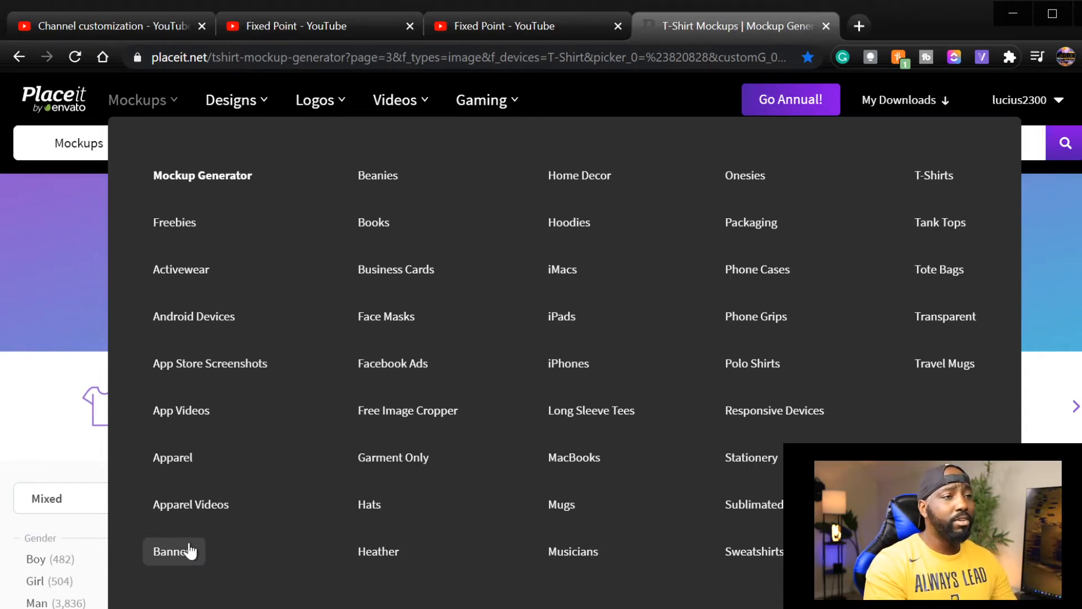
{"action": "left_click", "coordinate": [934, 177]}
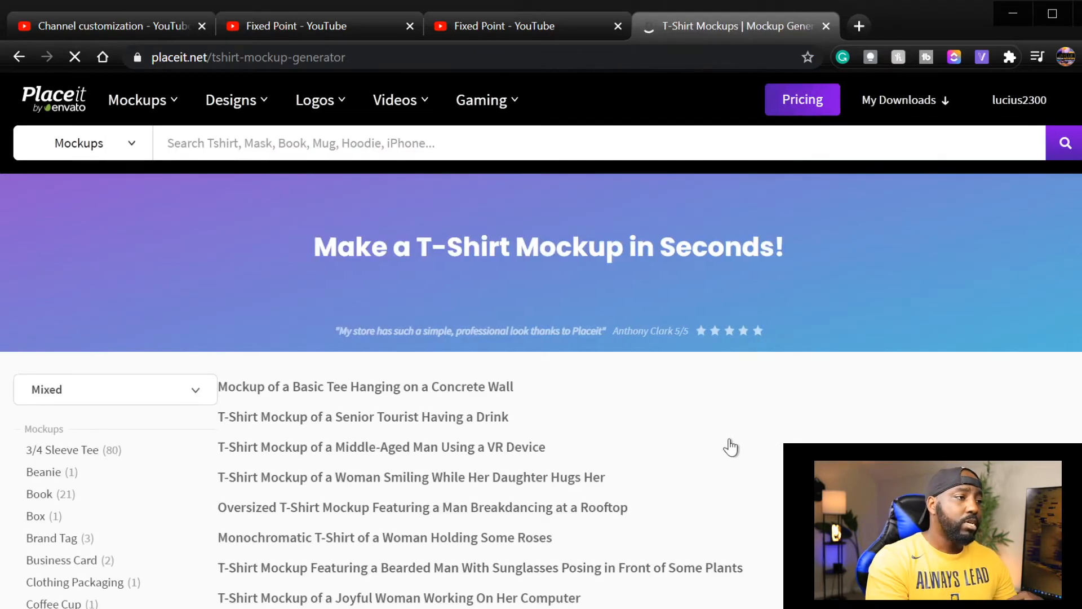
{"action": "scroll", "coordinate": [555, 463], "scroll_direction": "down", "scroll_amount": 5}
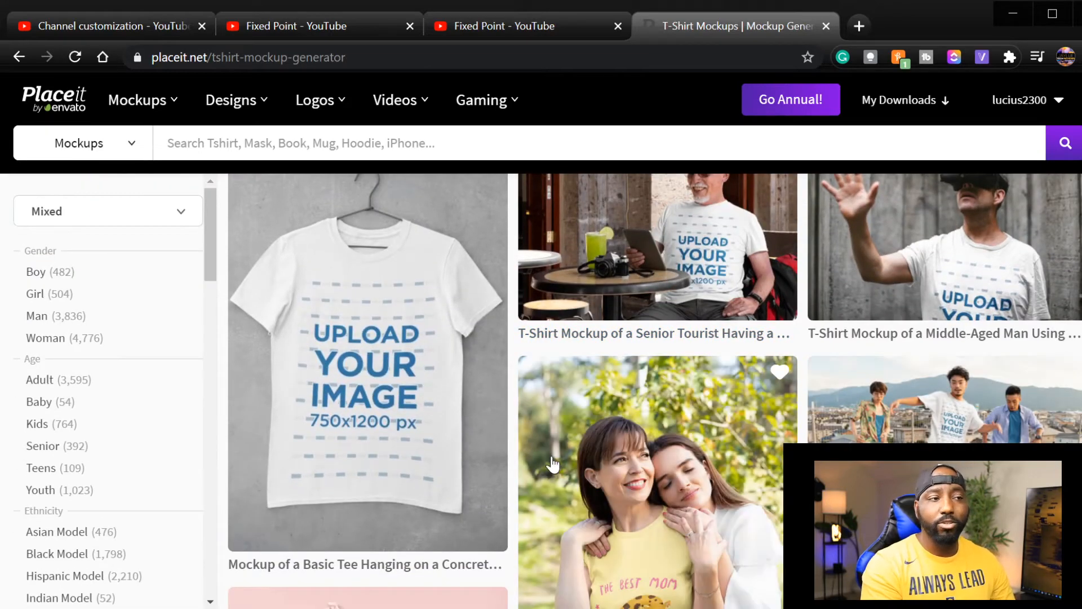
{"action": "scroll", "coordinate": [496, 429], "scroll_direction": "down", "scroll_amount": 8}
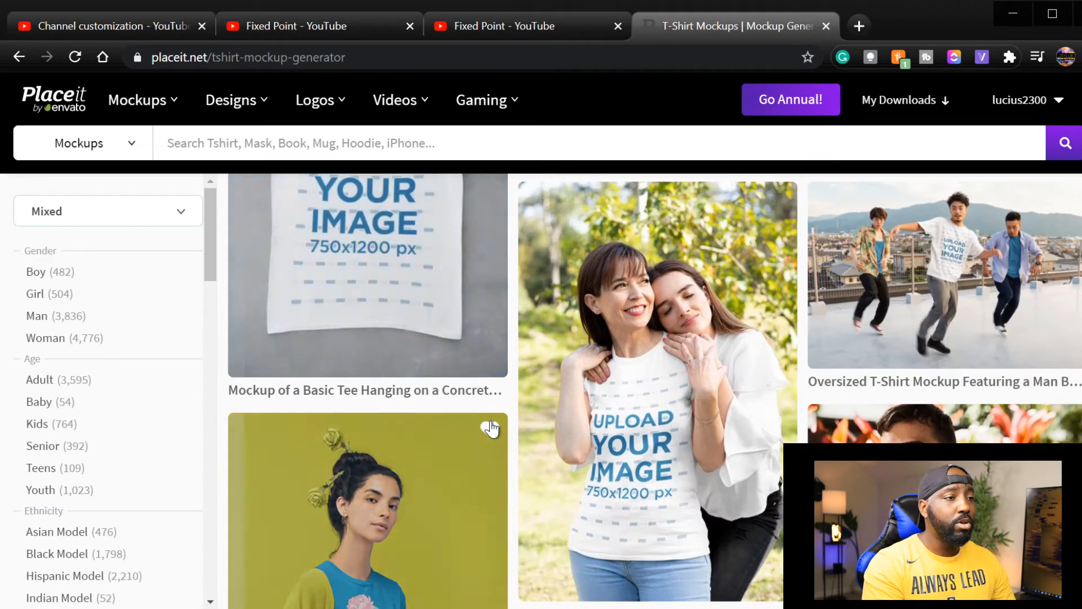
{"action": "scroll", "coordinate": [490, 440], "scroll_direction": "down", "scroll_amount": 8}
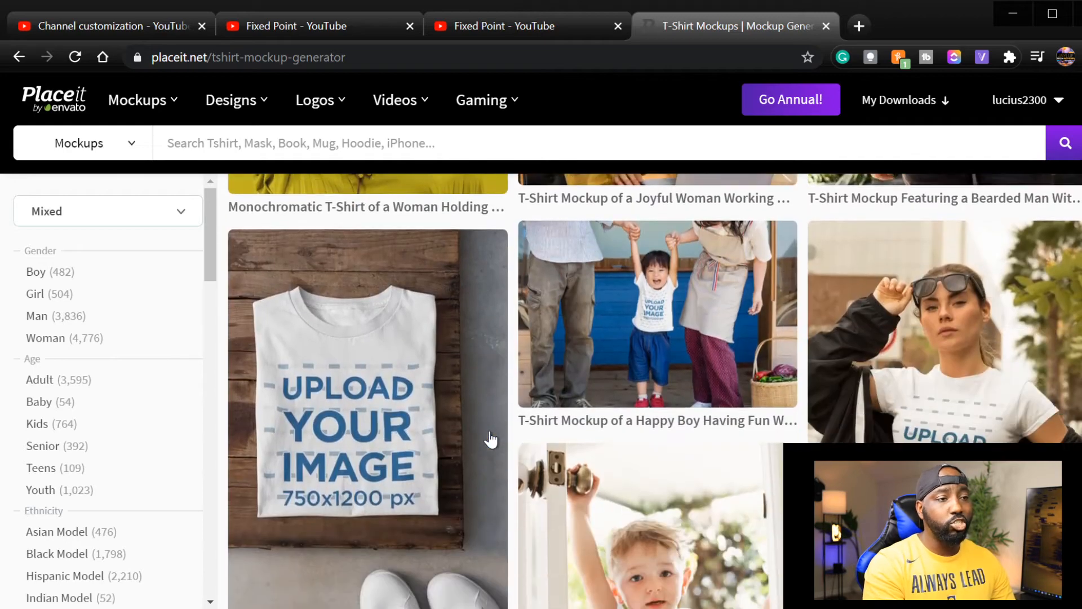
{"action": "scroll", "coordinate": [488, 440], "scroll_direction": "down", "scroll_amount": 10}
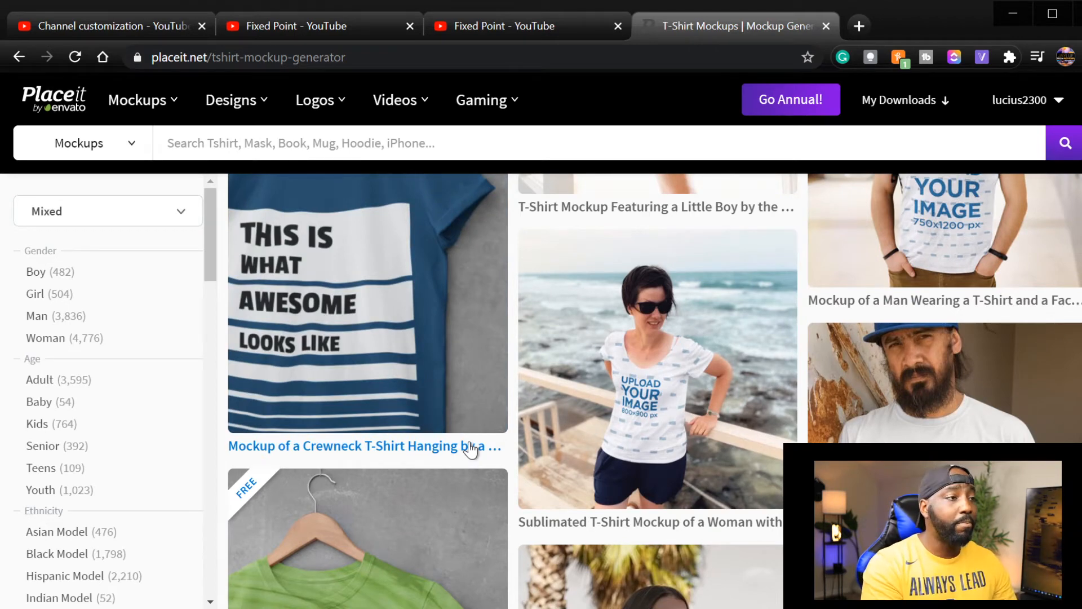
{"action": "scroll", "coordinate": [395, 425], "scroll_direction": "up", "scroll_amount": 2}
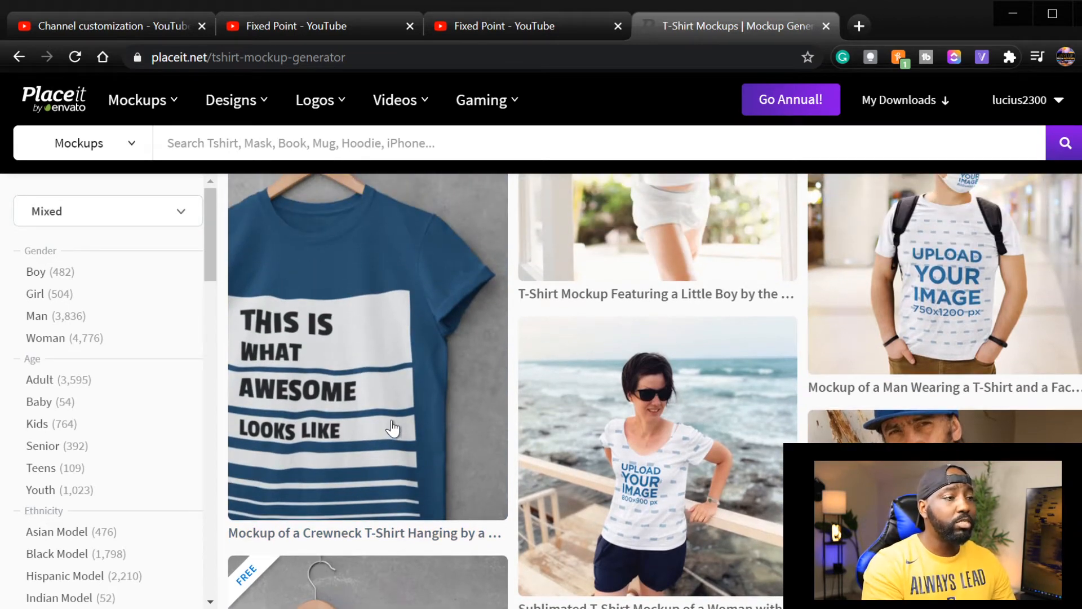
{"action": "middle_click", "coordinate": [400, 428]}
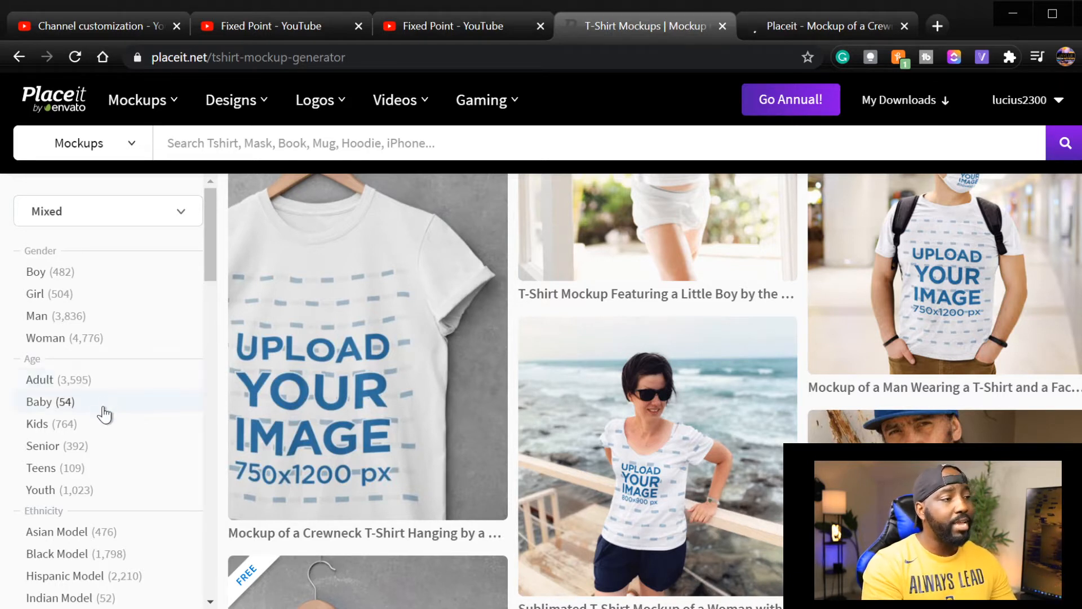
Look through the mockup filter categories and switch to the opened crewneck T-shirt mockup editor.
{"action": "scroll", "coordinate": [104, 407], "scroll_direction": "down", "scroll_amount": 3}
{"action": "scroll", "coordinate": [113, 445], "scroll_direction": "down", "scroll_amount": 8}
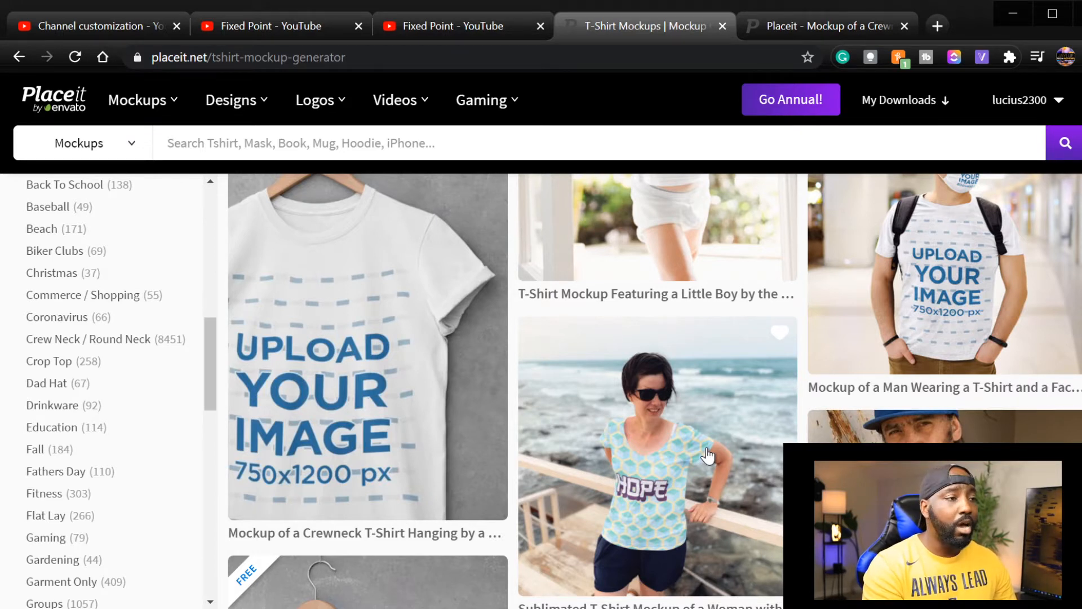
{"action": "left_click", "coordinate": [762, 28]}
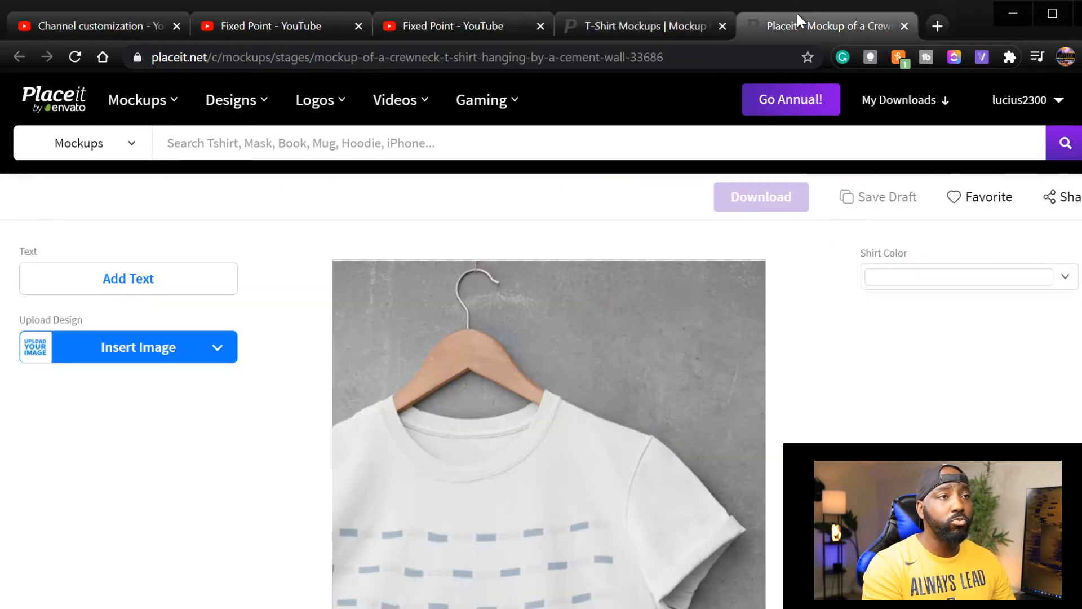
{"action": "scroll", "coordinate": [389, 387], "scroll_direction": "down", "scroll_amount": 5}
{"action": "scroll", "coordinate": [366, 380], "scroll_direction": "up", "scroll_amount": 1}
{"action": "scroll", "coordinate": [366, 380], "scroll_direction": "up", "scroll_amount": 4}
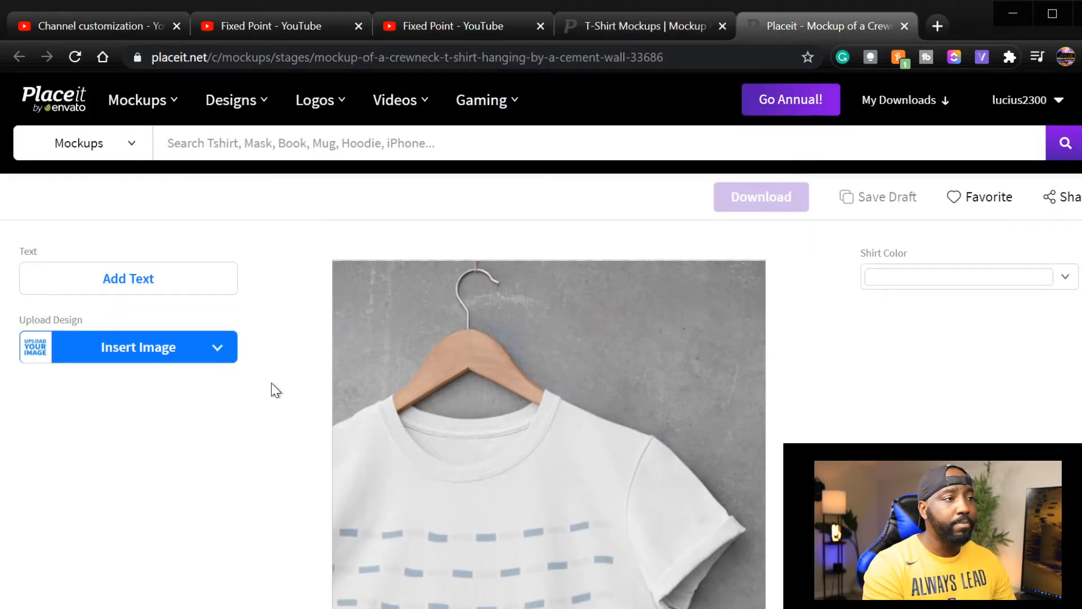
Insert the "it's hot, dog" bulldog design on the crewneck shirt, enlarging it within the crop area before cropping.
{"action": "left_click", "coordinate": [122, 352]}
{"action": "left_click", "coordinate": [169, 389]}
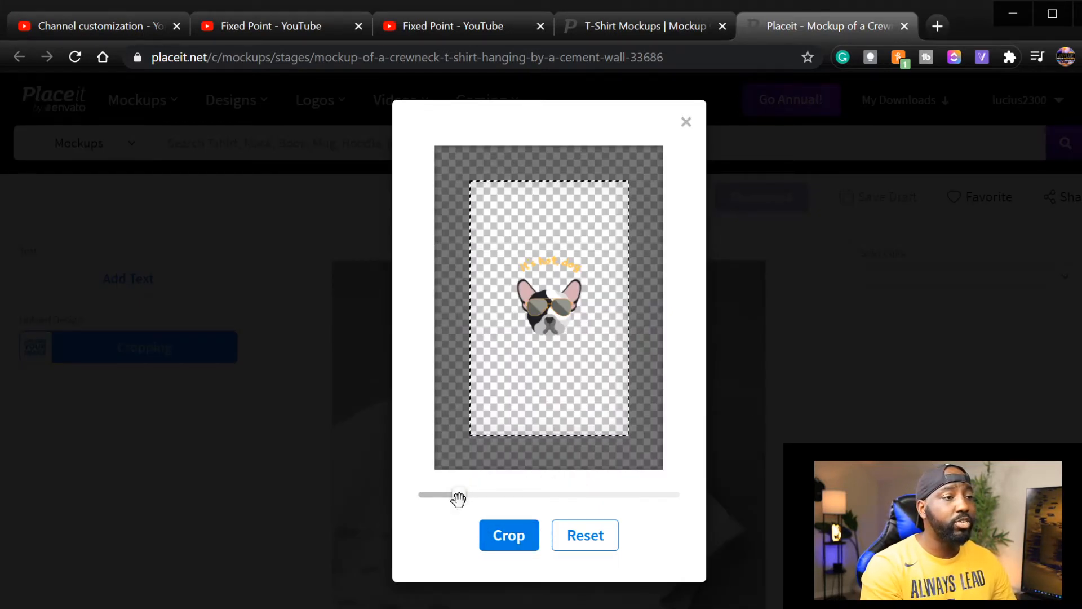
{"action": "left_click_drag", "start_coordinate": [466, 499], "coordinate": [499, 489]}
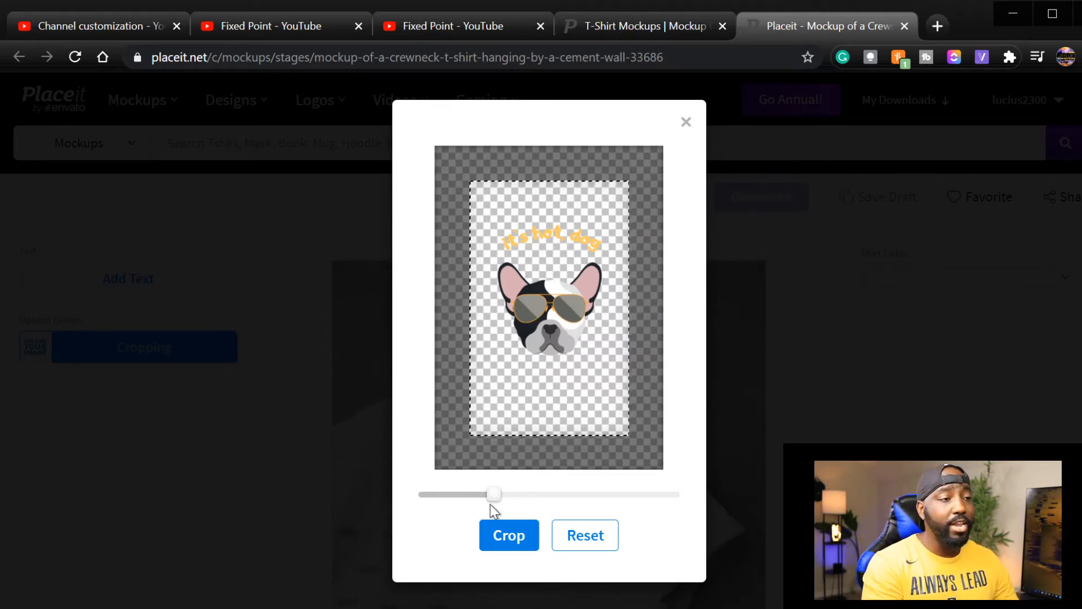
{"action": "left_click_drag", "start_coordinate": [493, 496], "coordinate": [483, 496]}
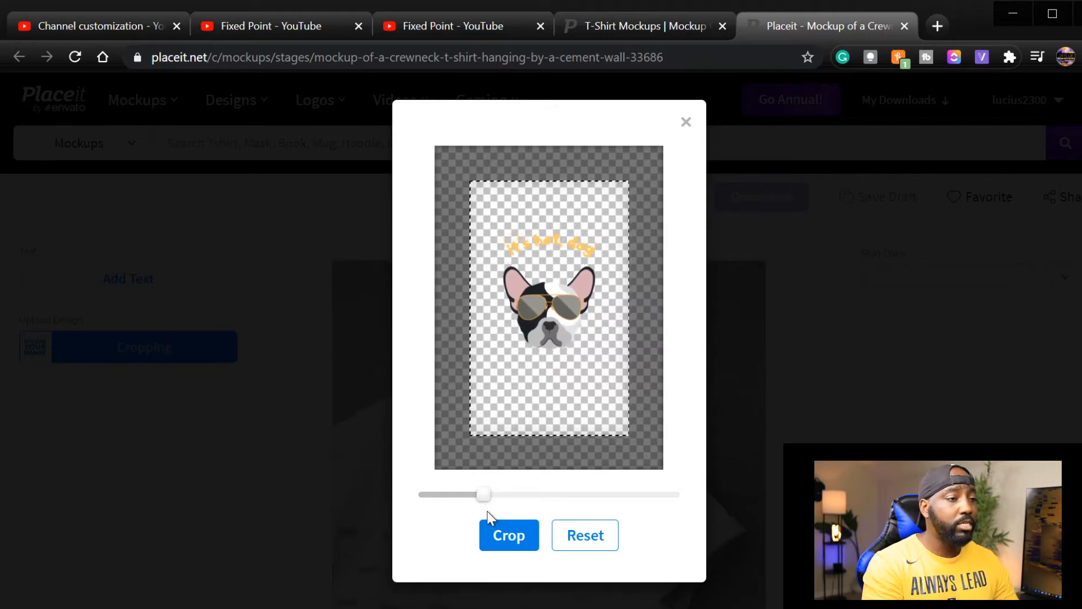
{"action": "left_click", "coordinate": [505, 551]}
{"action": "scroll", "coordinate": [614, 479], "scroll_direction": "down", "scroll_amount": 3}
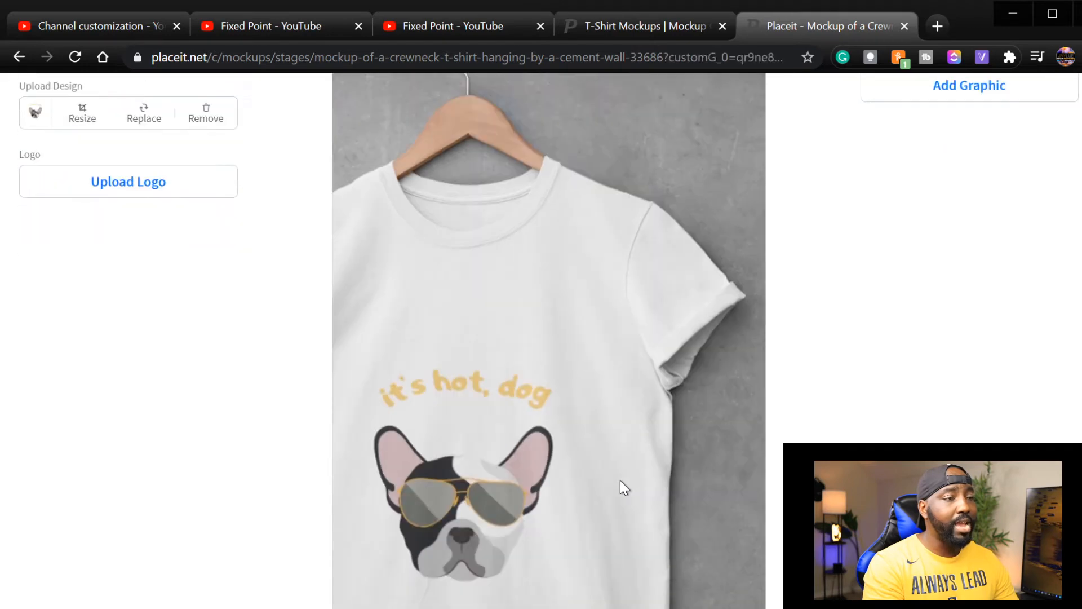
{"action": "scroll", "coordinate": [563, 316], "scroll_direction": "down", "scroll_amount": 2}
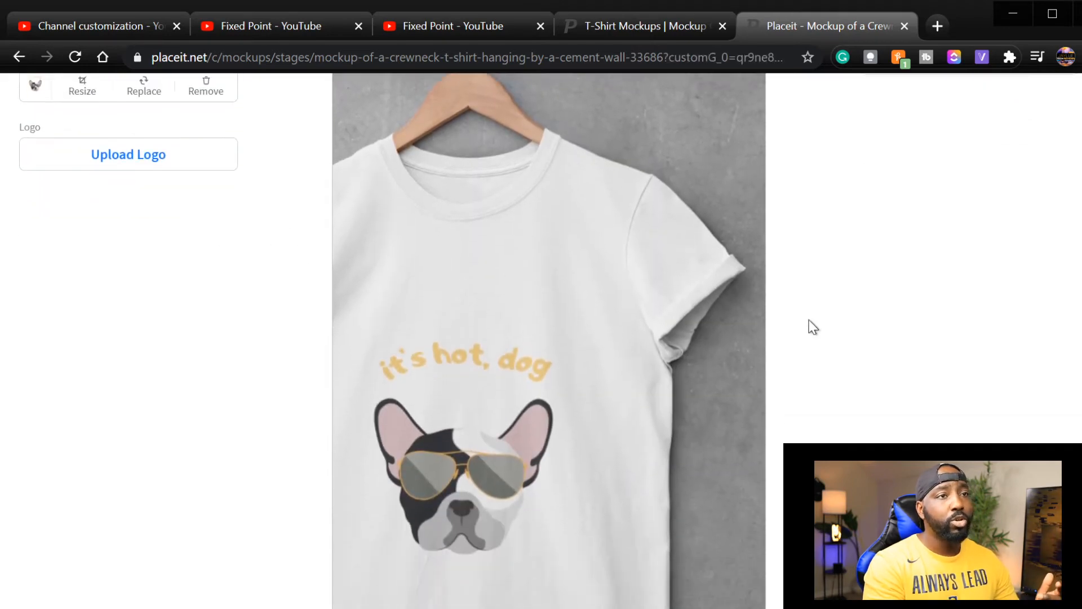
Try the crewneck shirt in black and in dark olive.
{"action": "scroll", "coordinate": [812, 326], "scroll_direction": "up", "scroll_amount": 4}
{"action": "left_click", "coordinate": [1065, 194]}
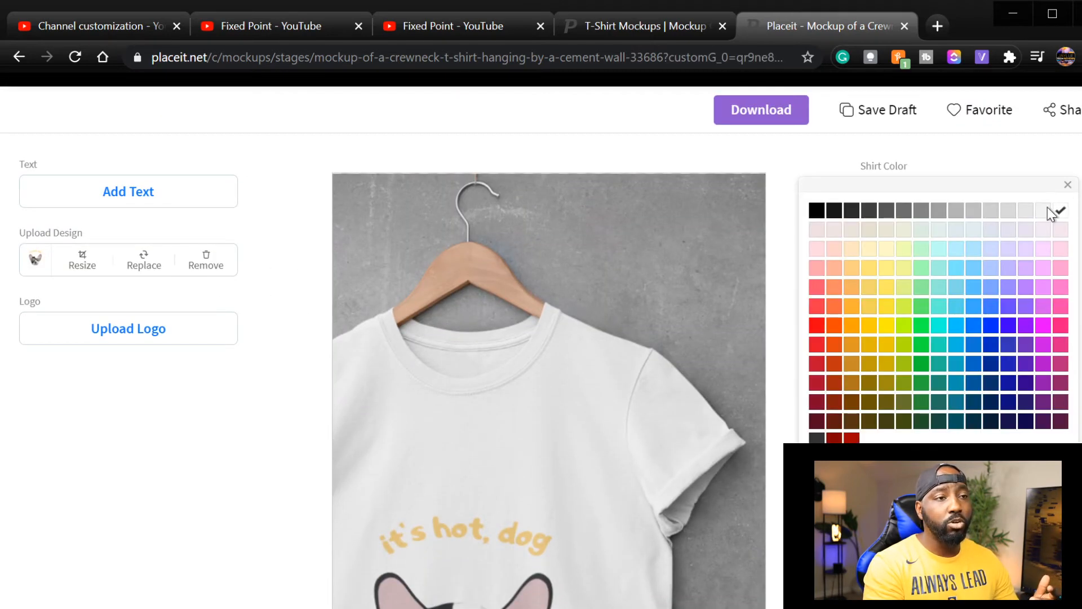
{"action": "left_click", "coordinate": [816, 211]}
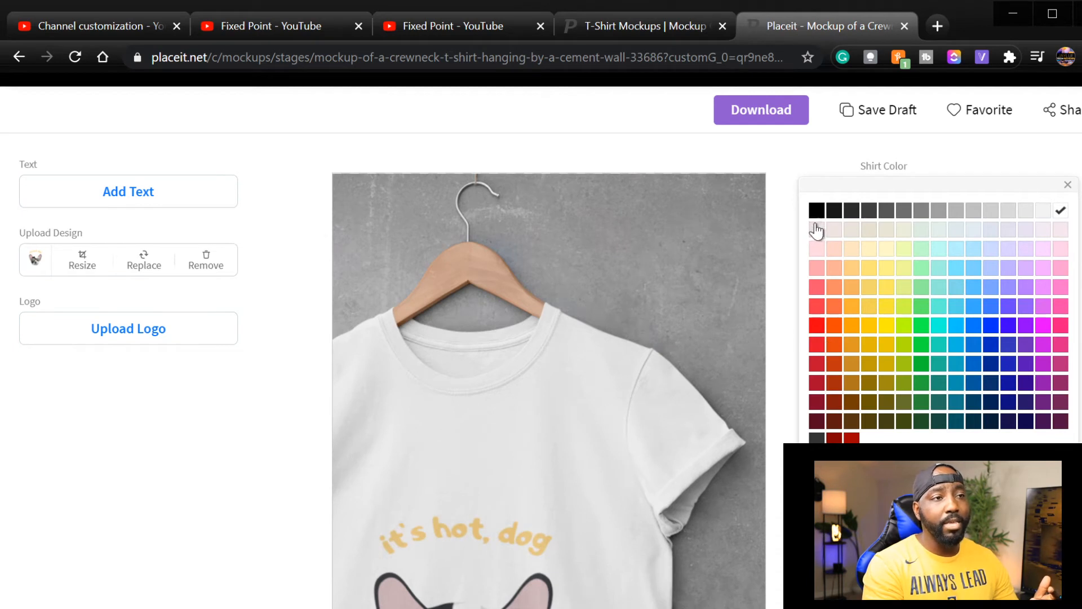
{"action": "scroll", "coordinate": [792, 269], "scroll_direction": "down", "scroll_amount": 4}
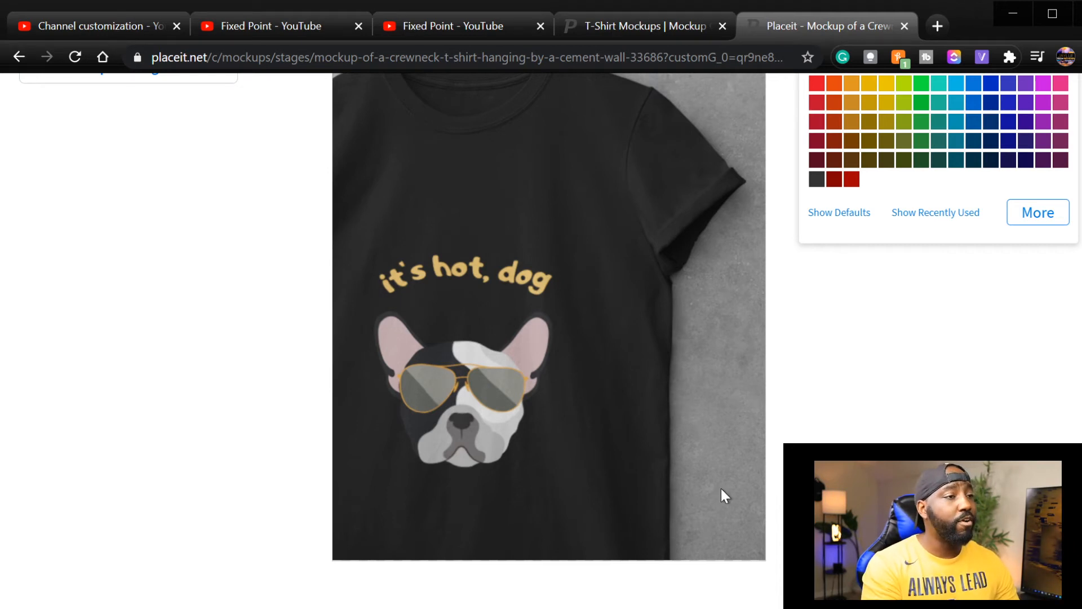
{"action": "scroll", "coordinate": [749, 478], "scroll_direction": "up", "scroll_amount": 2}
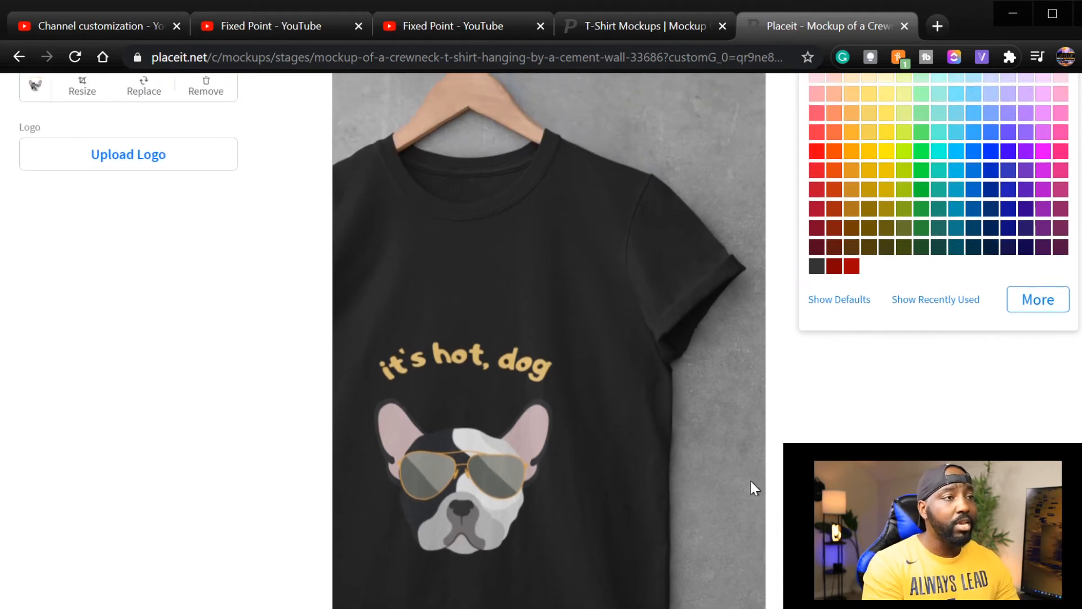
{"action": "left_click", "coordinate": [886, 247]}
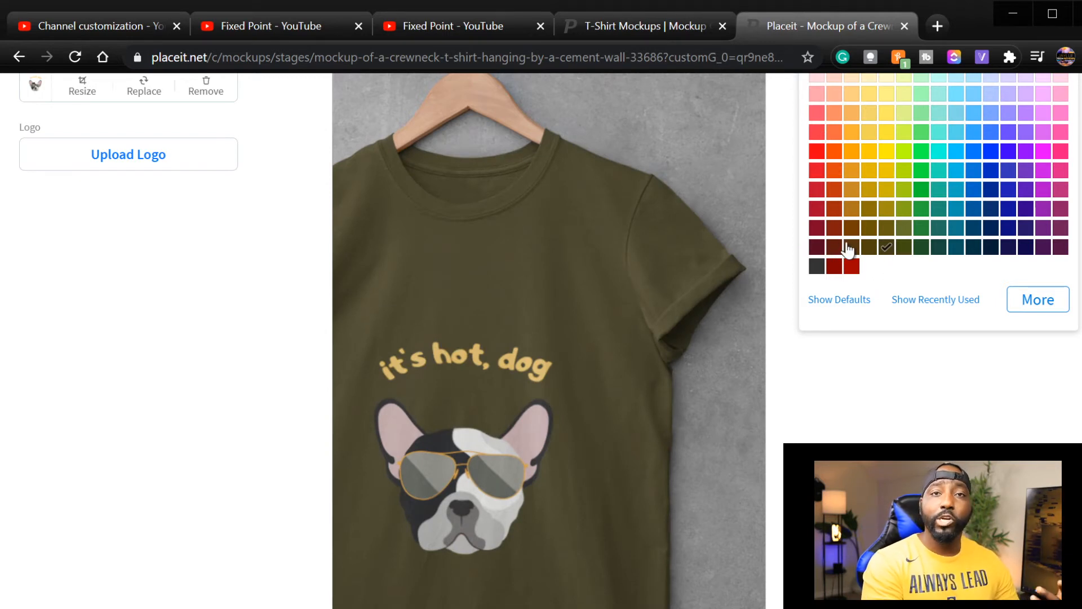
{"action": "scroll", "coordinate": [829, 237], "scroll_direction": "up", "scroll_amount": 5}
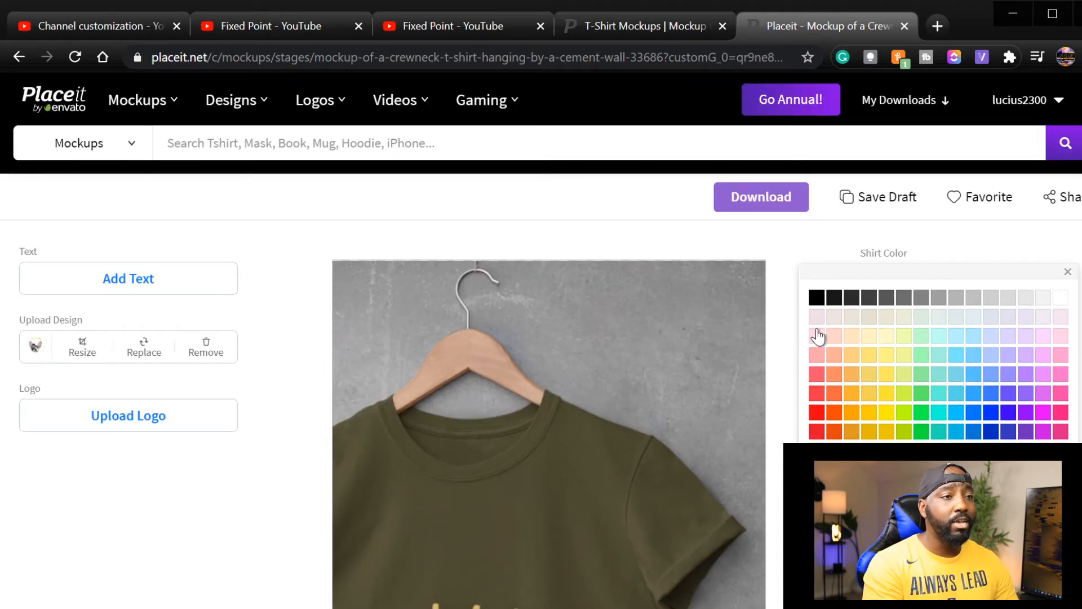
Set the crewneck shirt's color to black and start downloading the mockup.
{"action": "left_click", "coordinate": [817, 297]}
{"action": "scroll", "coordinate": [788, 441], "scroll_direction": "down", "scroll_amount": 3}
{"action": "left_click", "coordinate": [910, 409]}
{"action": "scroll", "coordinate": [910, 408], "scroll_direction": "up", "scroll_amount": 3}
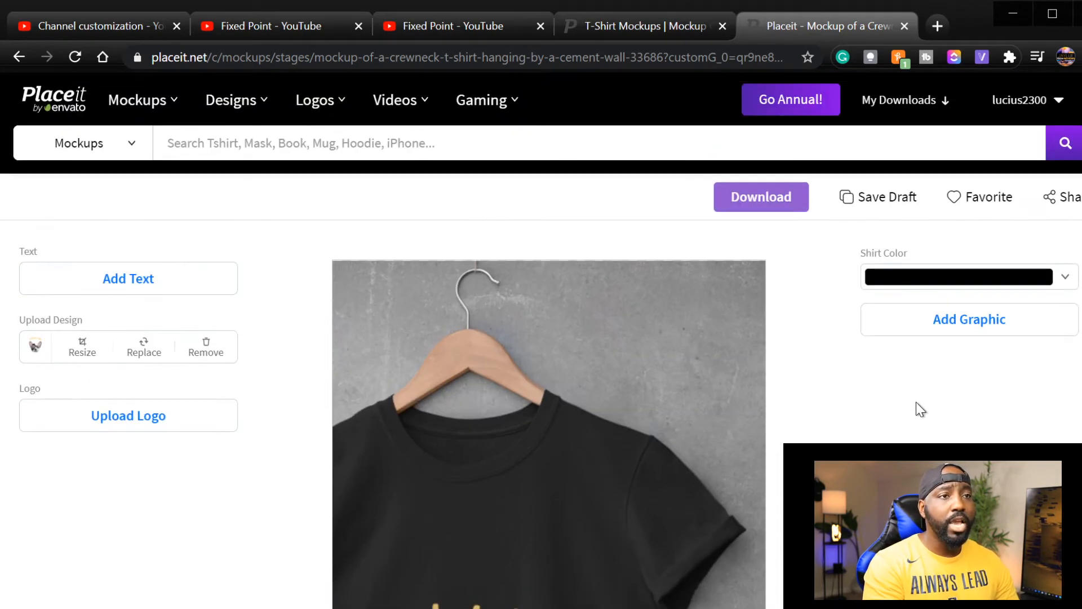
{"action": "left_click", "coordinate": [783, 208]}
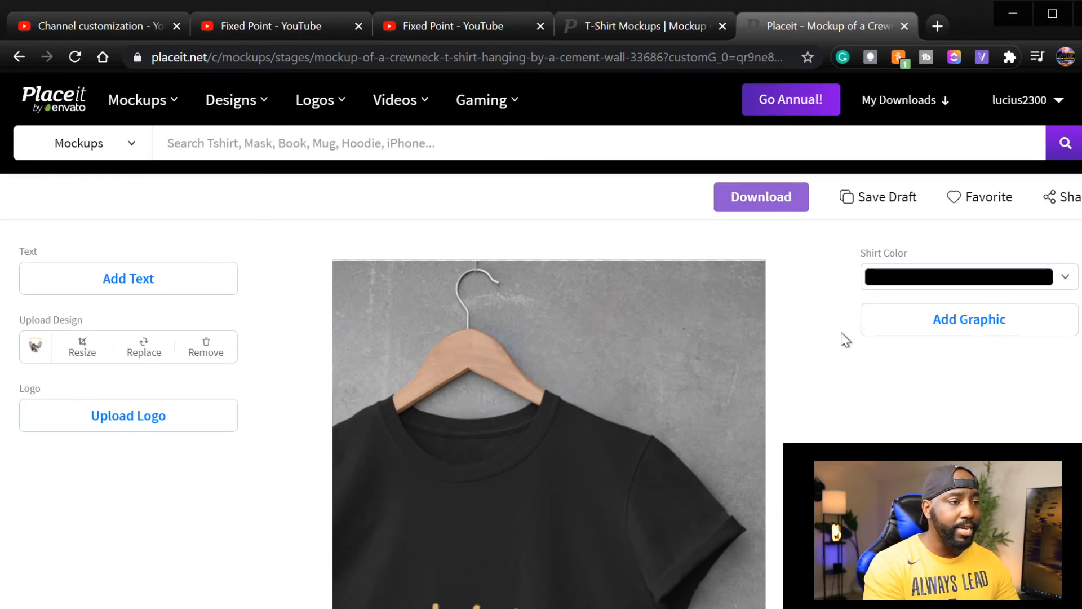
Return to the T-shirt mockup catalog and open the mockup of the bearded man leaning against a rusty wall.
{"action": "scroll", "coordinate": [842, 355], "scroll_direction": "down", "scroll_amount": 6}
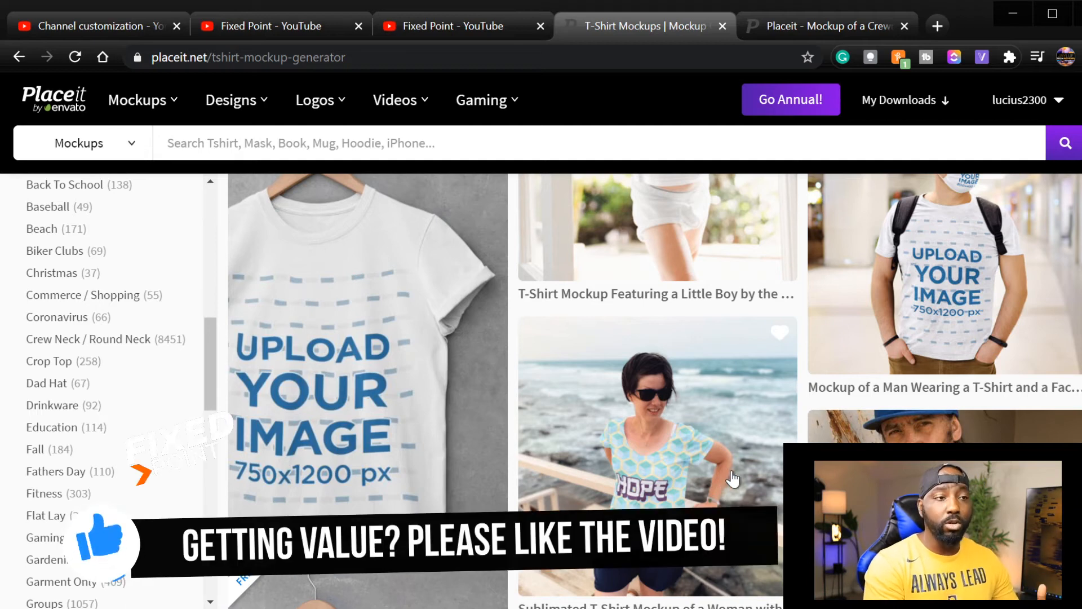
{"action": "scroll", "coordinate": [733, 479], "scroll_direction": "down", "scroll_amount": 3}
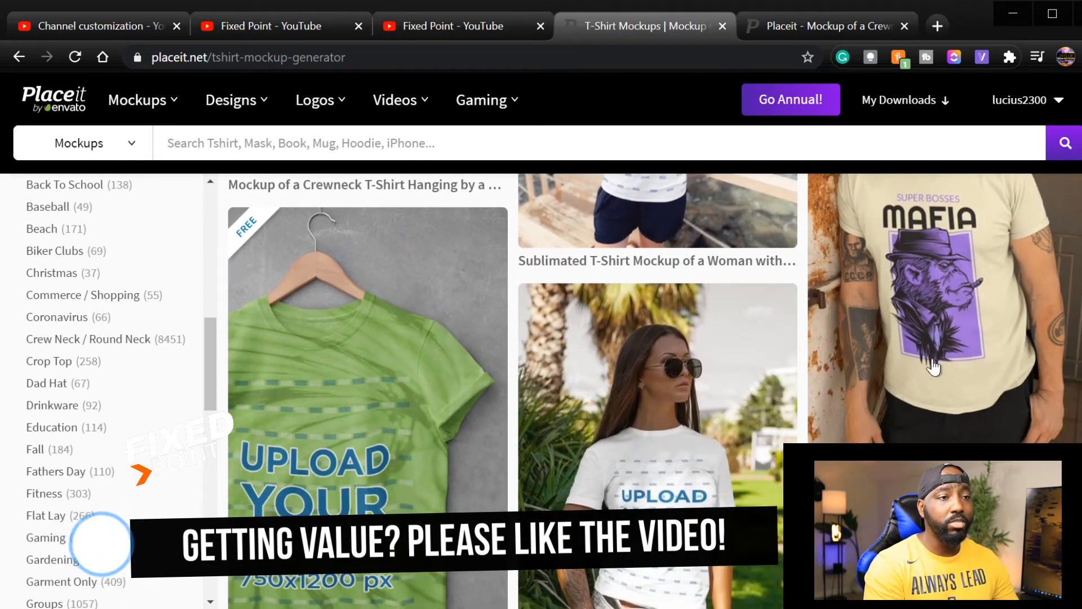
{"action": "left_click", "coordinate": [935, 337]}
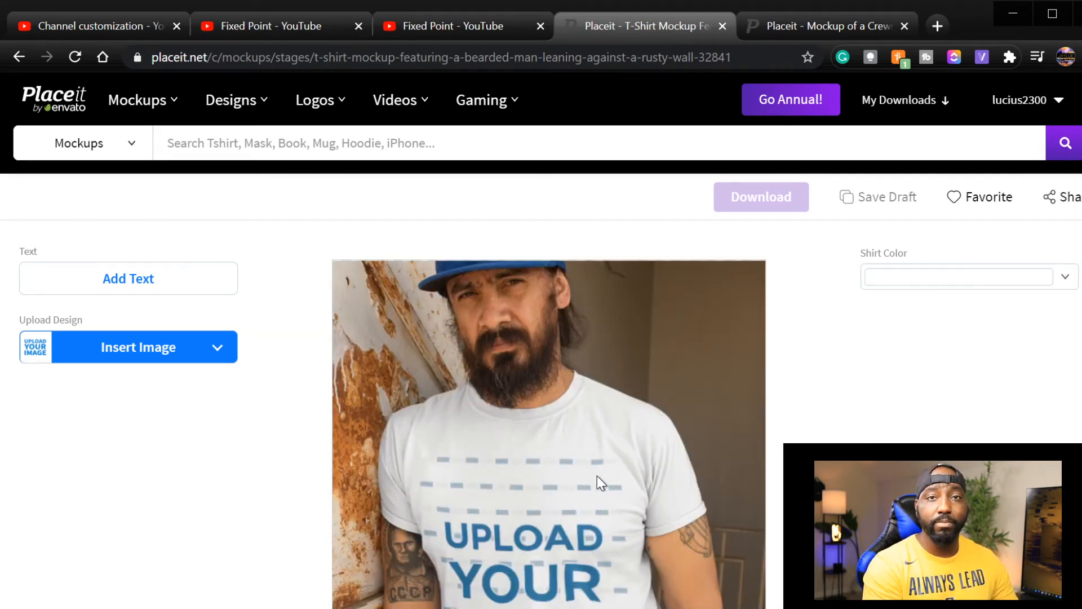
Insert the "What's up big dog" bulldog design on the bearded man's shirt, enlarging it within the crop area before cropping.
{"action": "left_click", "coordinate": [178, 360]}
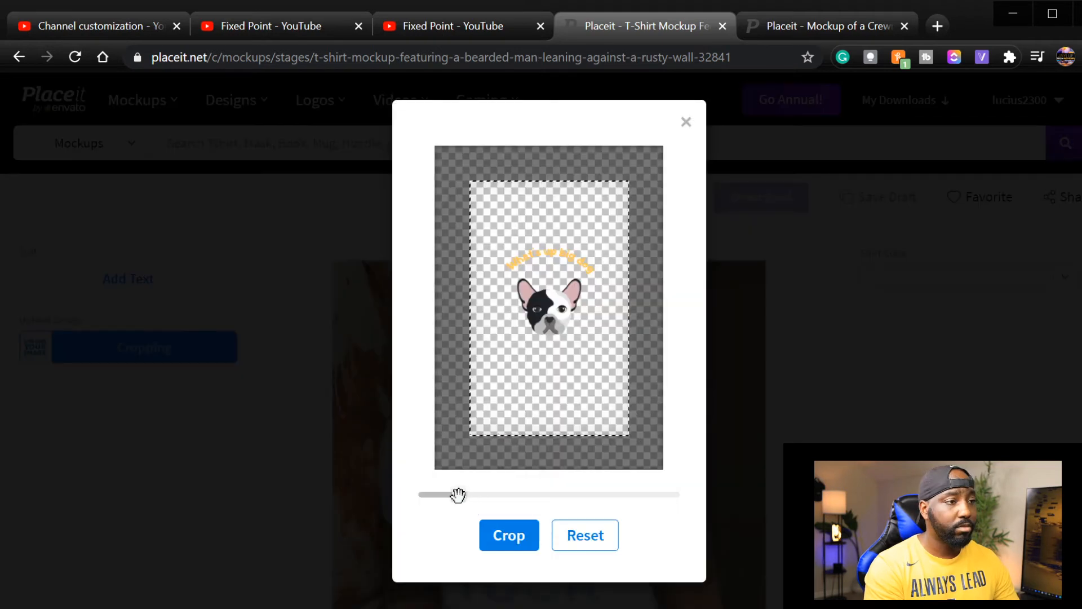
{"action": "left_click_drag", "start_coordinate": [459, 494], "coordinate": [484, 494]}
{"action": "left_click", "coordinate": [509, 538]}
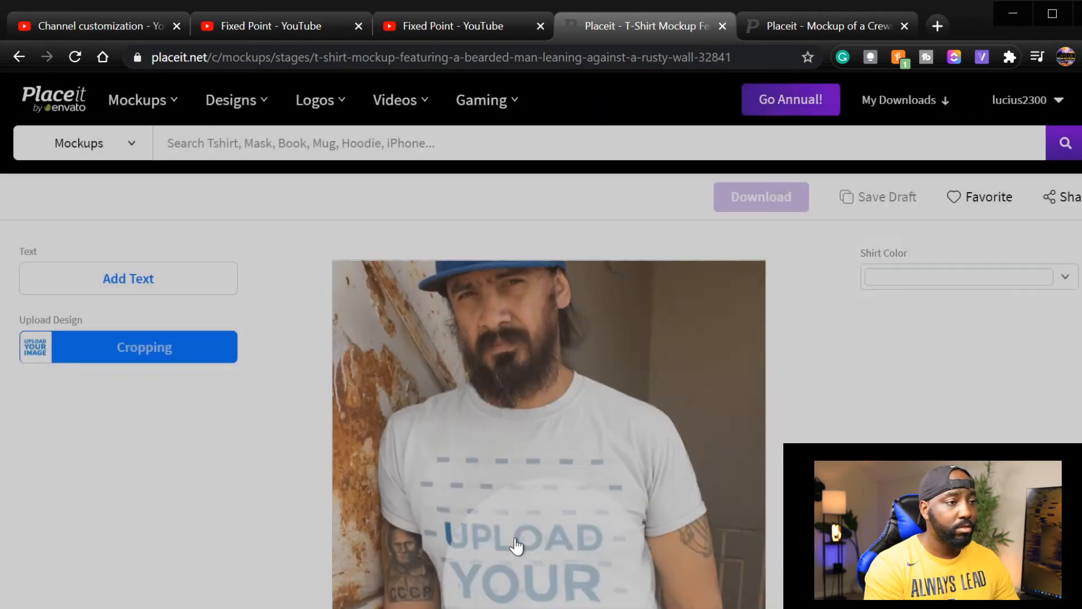
{"action": "scroll", "coordinate": [766, 543], "scroll_direction": "down", "scroll_amount": 3}
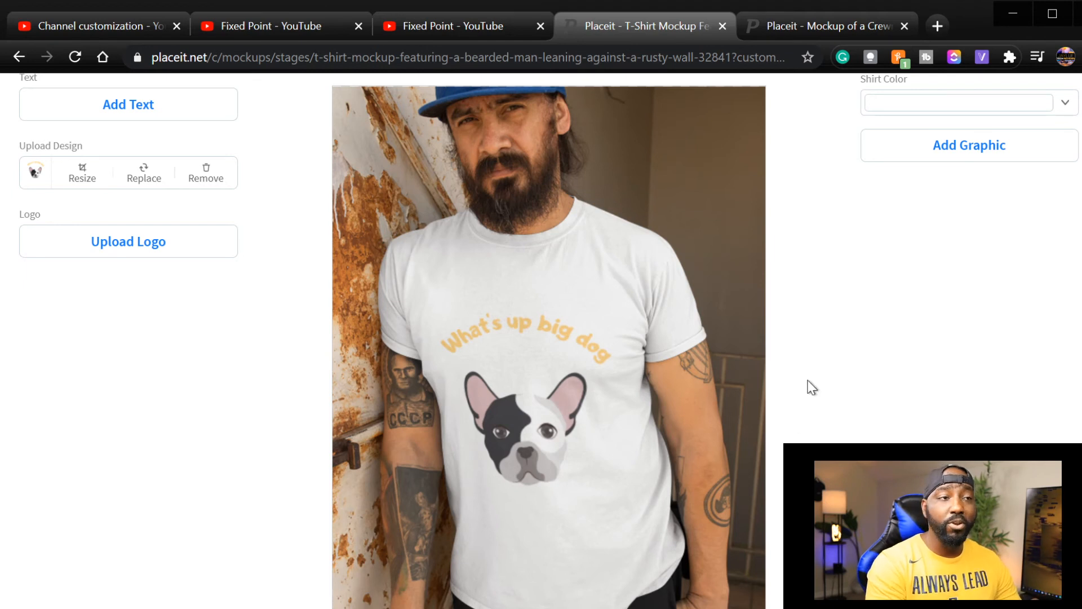
Set the bearded man's shirt color to black.
{"action": "scroll", "coordinate": [811, 388], "scroll_direction": "up", "scroll_amount": 2}
{"action": "left_click", "coordinate": [944, 191]}
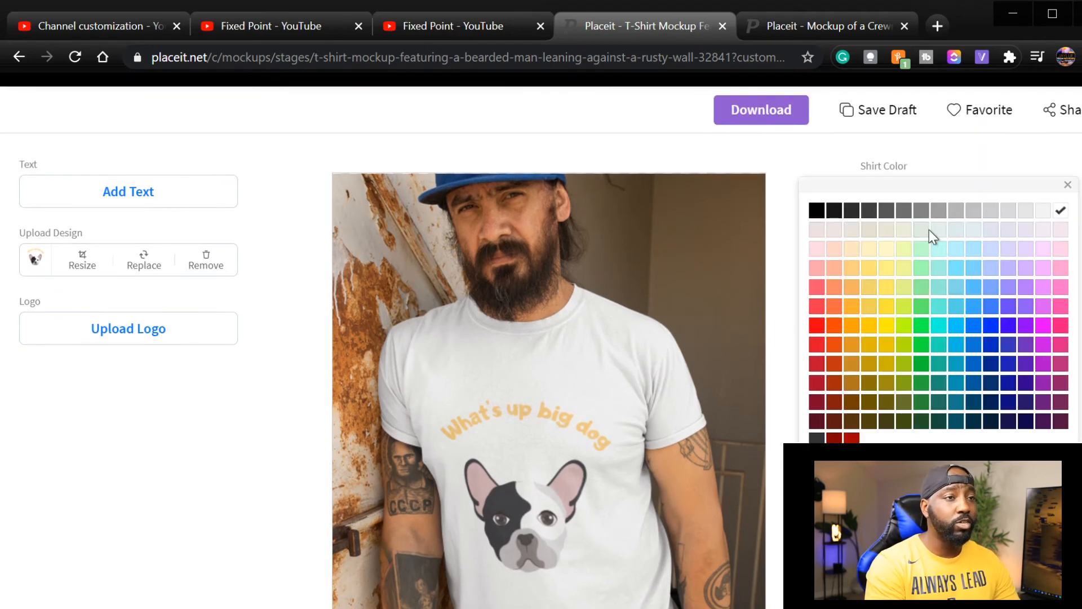
{"action": "left_click", "coordinate": [817, 211]}
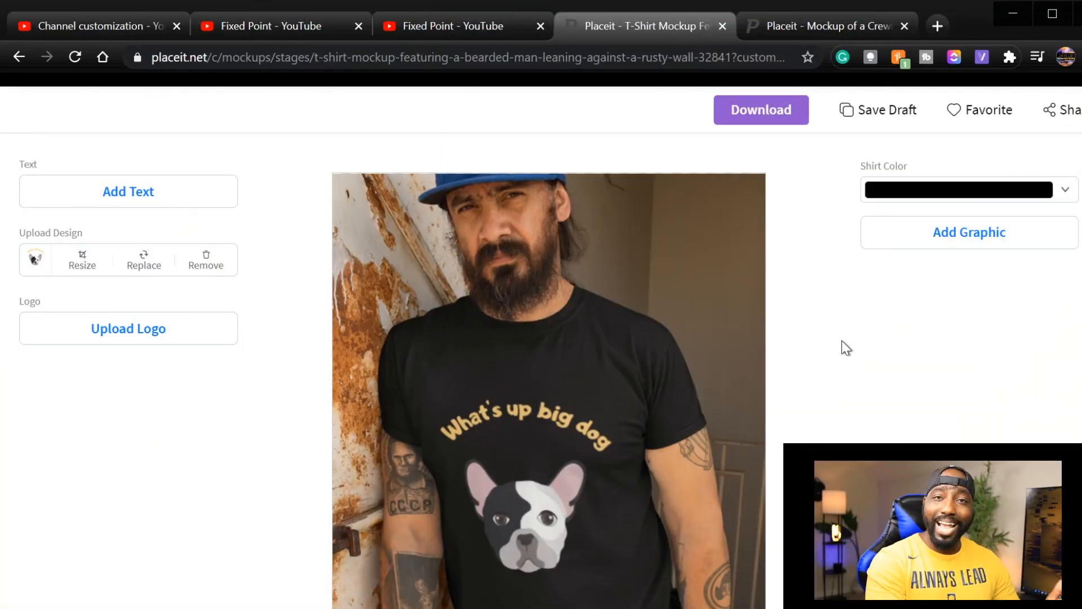
Reselect black as the bearded man's shirt color and look over the whole mockup.
{"action": "left_click", "coordinate": [978, 192]}
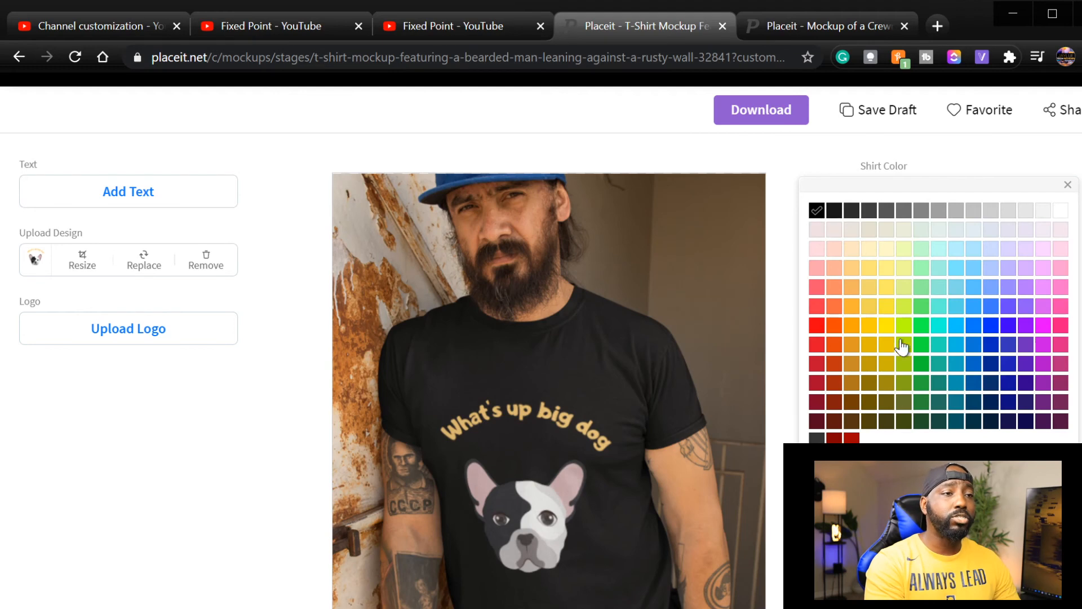
{"action": "left_click", "coordinate": [817, 210]}
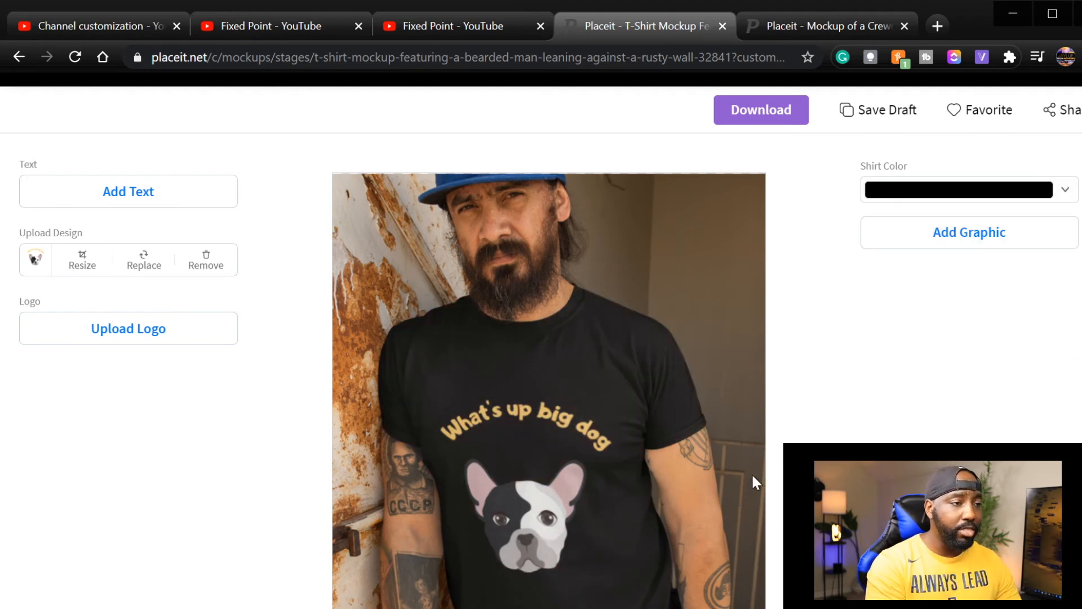
{"action": "scroll", "coordinate": [753, 479], "scroll_direction": "down", "scroll_amount": 5}
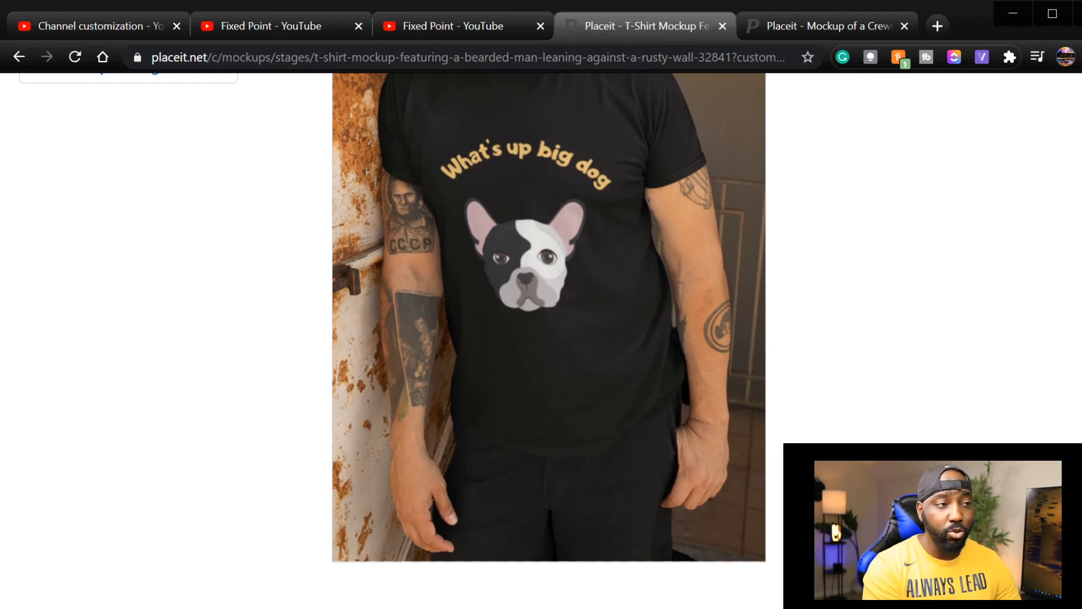
{"action": "scroll", "coordinate": [689, 488], "scroll_direction": "up", "scroll_amount": 5}
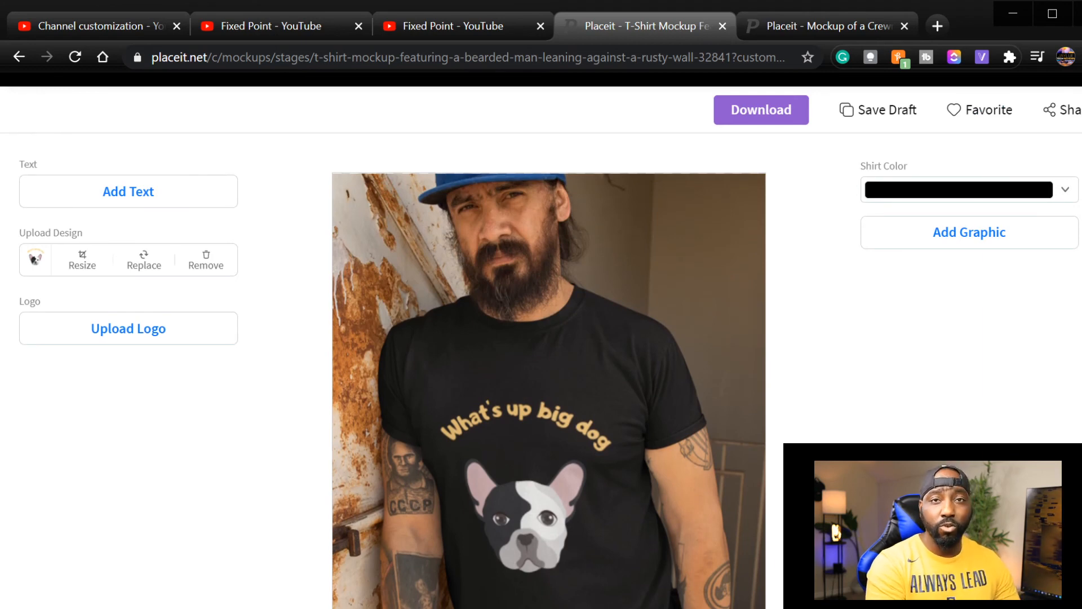